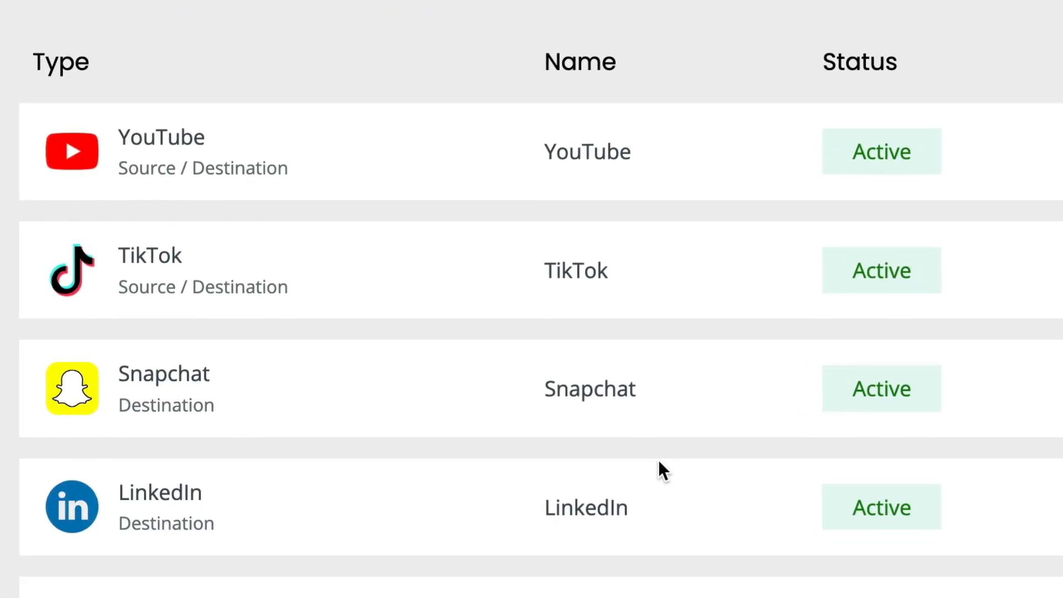
Create a new workflow named "TikTok to Snapchat" and proceed to its source settings.
scroll(659, 459, down, 2)
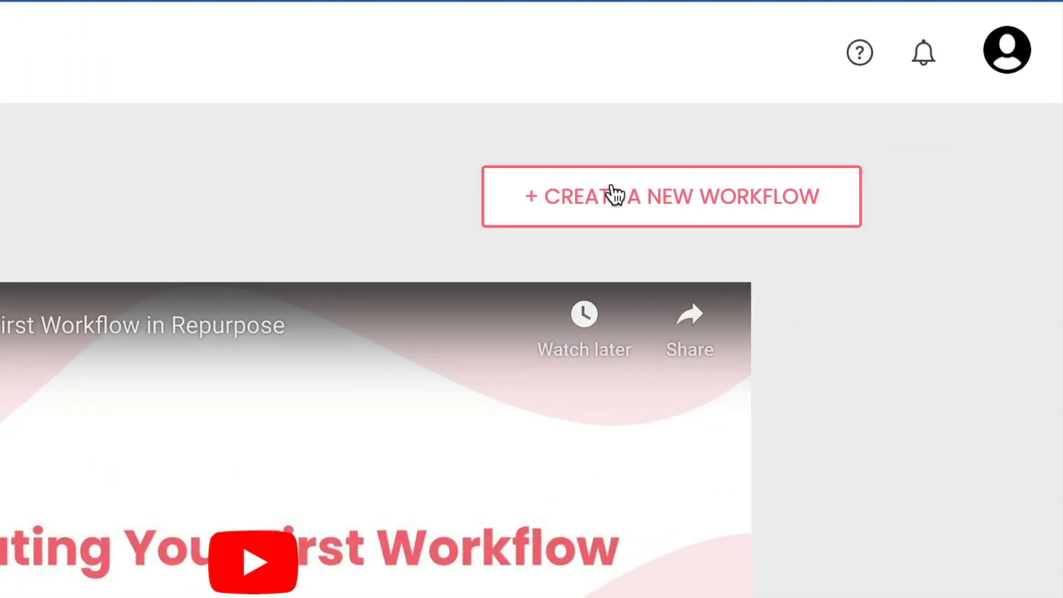
click(614, 195)
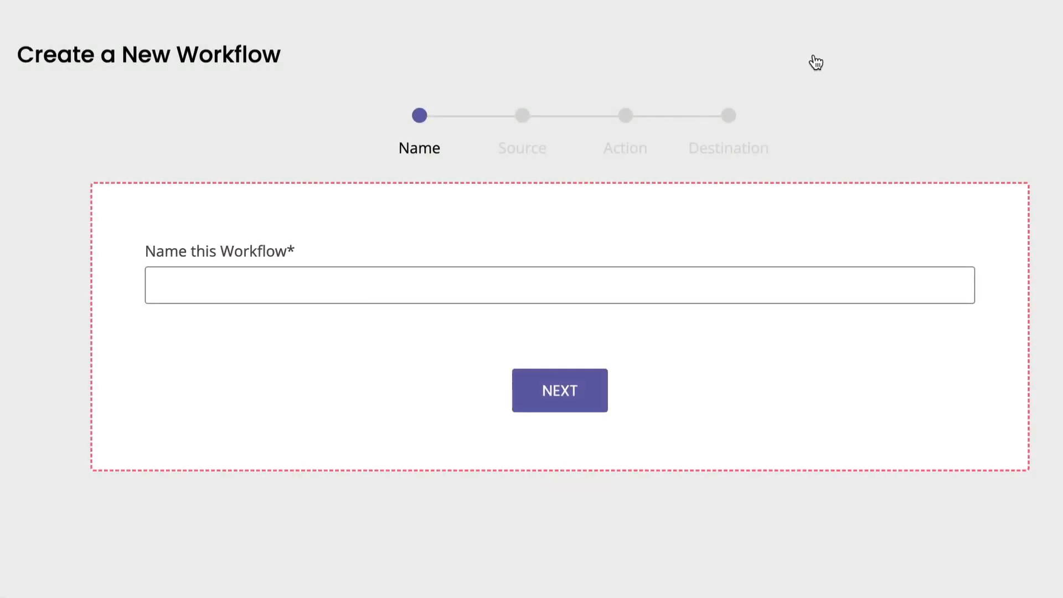
click(603, 281)
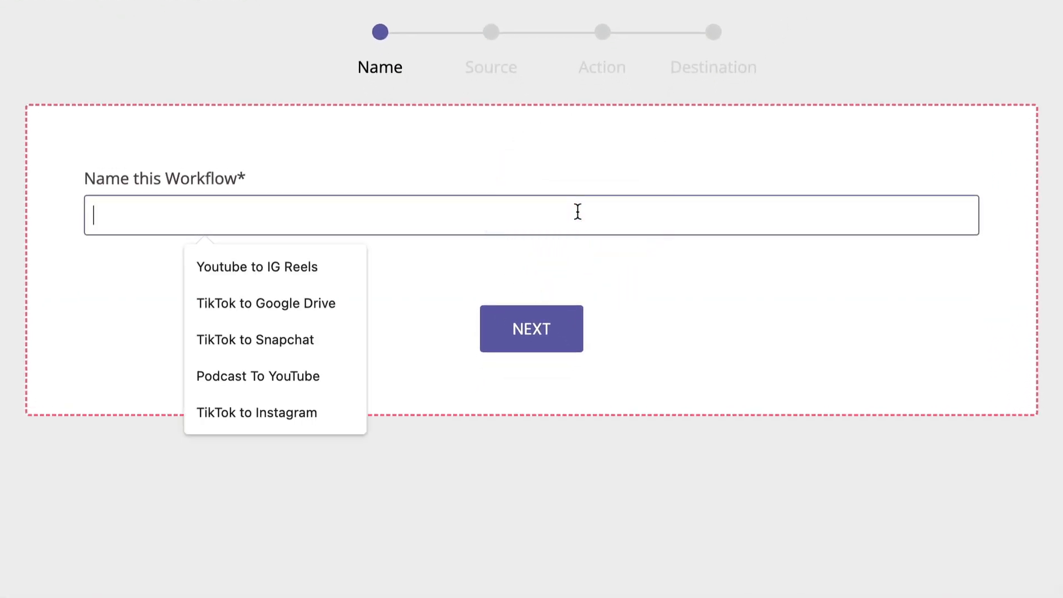
text(TikTok)
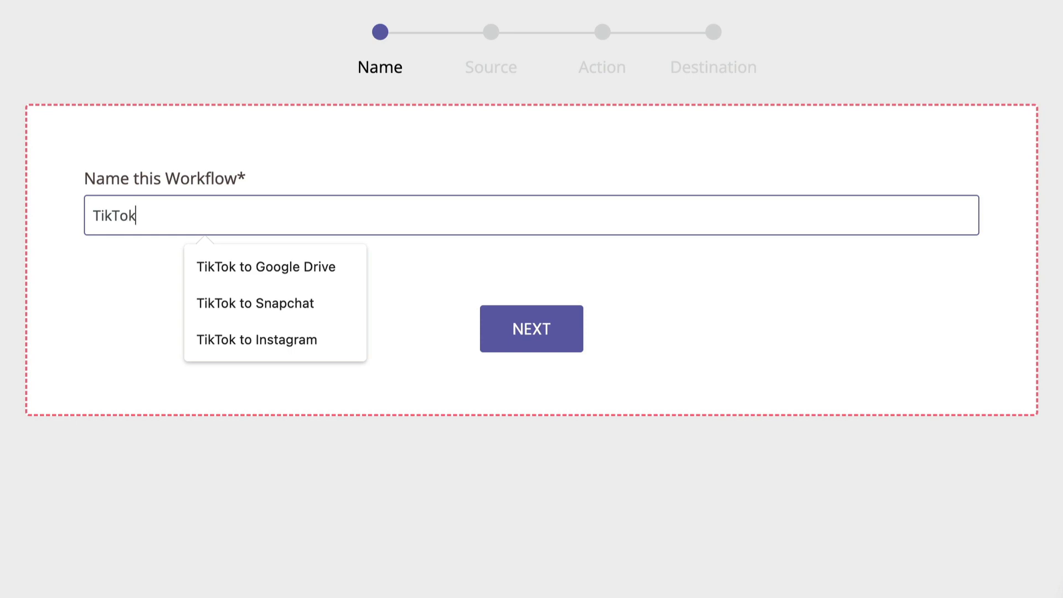
key(Down)
key(Down)
key(Return)
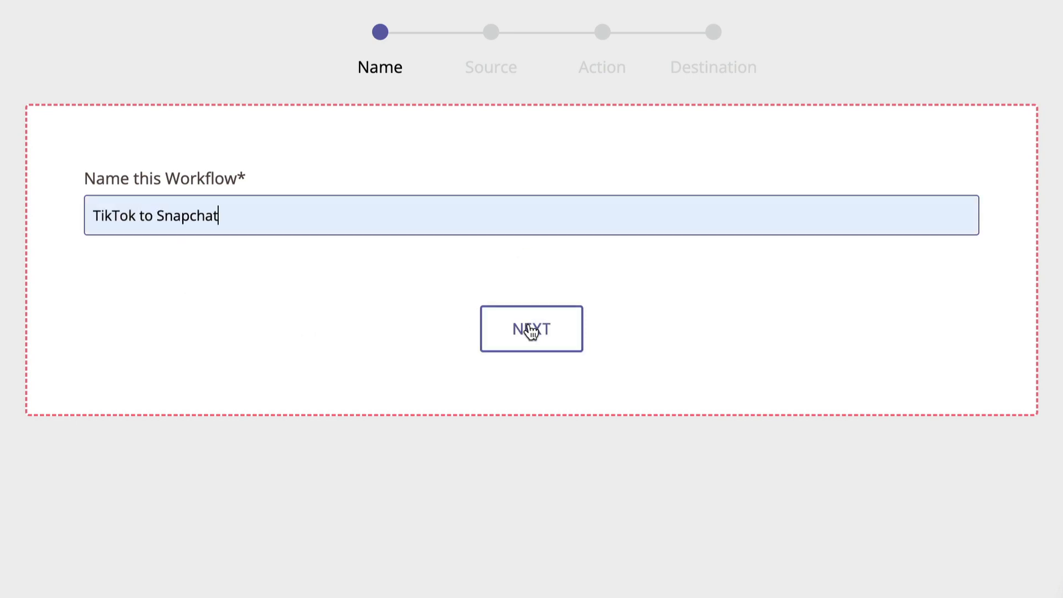
click(530, 331)
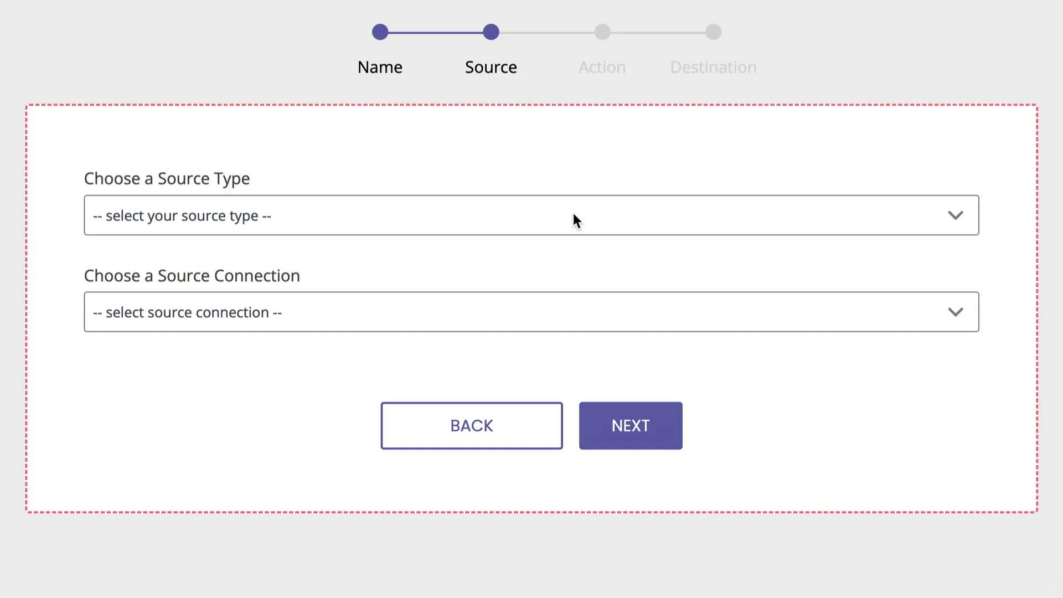
Set both the source type and source connection to TikTok, and accept the Upload Video action with Full Video.
click(574, 215)
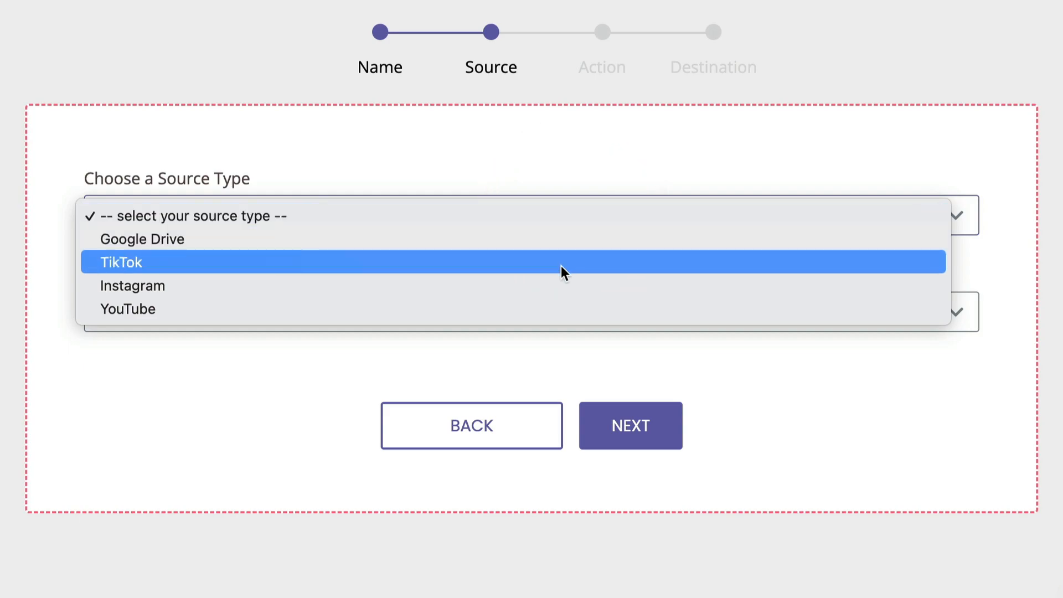
click(560, 265)
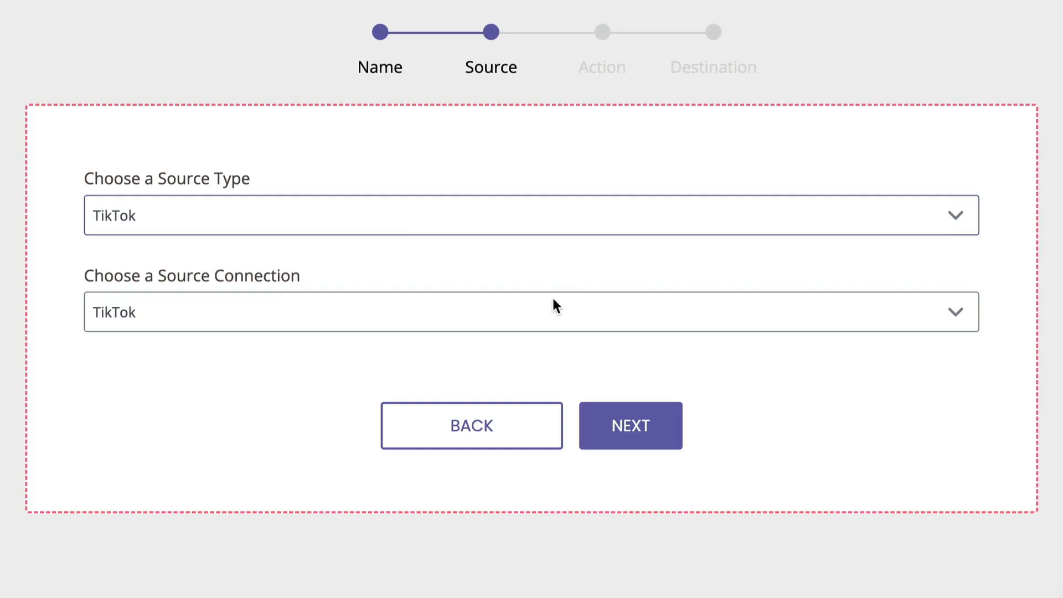
click(550, 312)
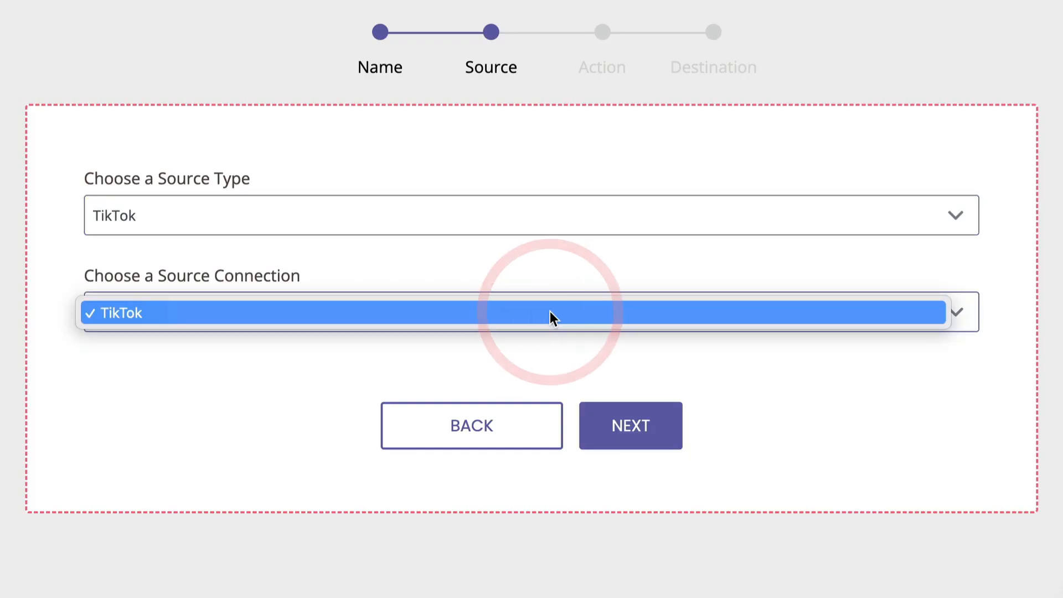
click(550, 314)
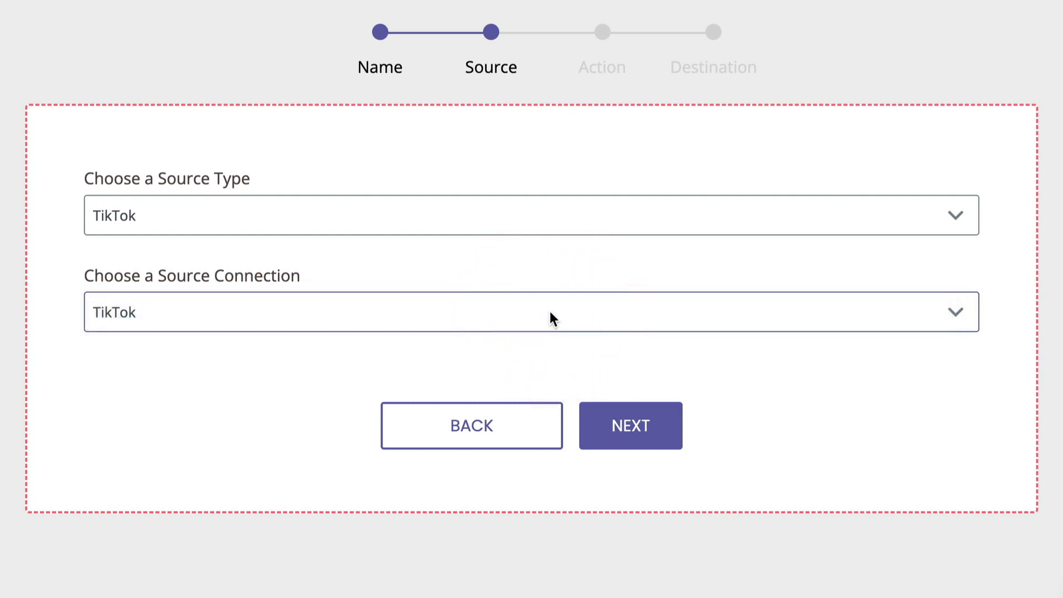
click(630, 427)
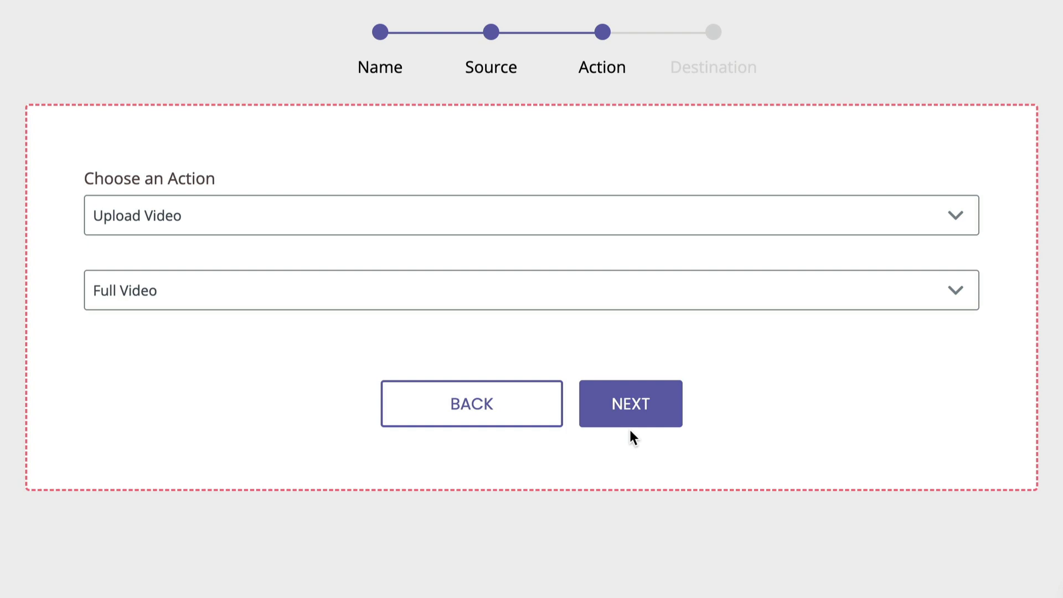
click(663, 416)
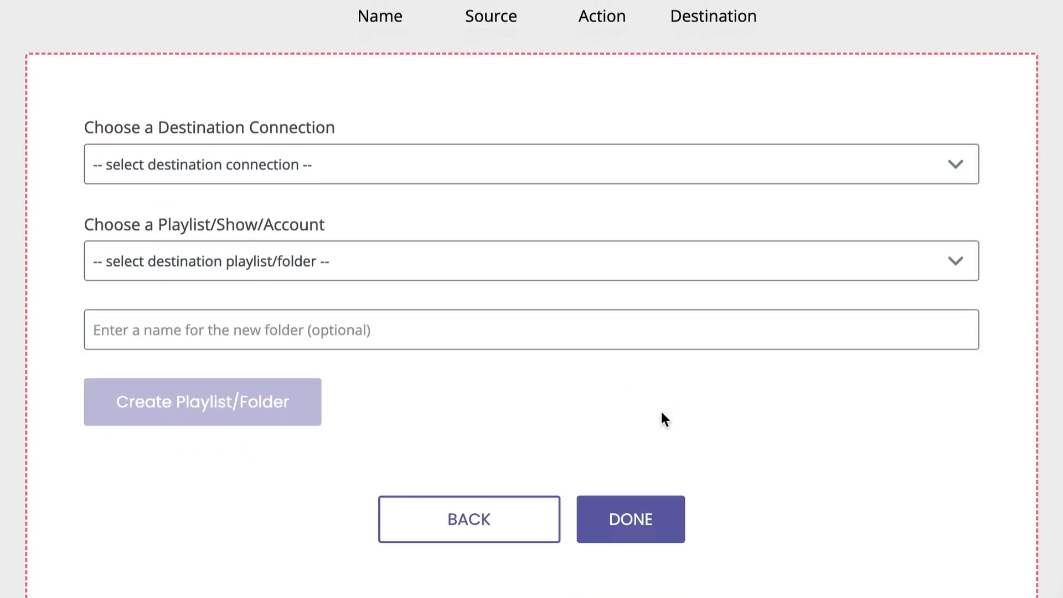
Set Snapchat as the destination connection with the listed public profile and Spotlight type, and finish the workflow.
click(709, 206)
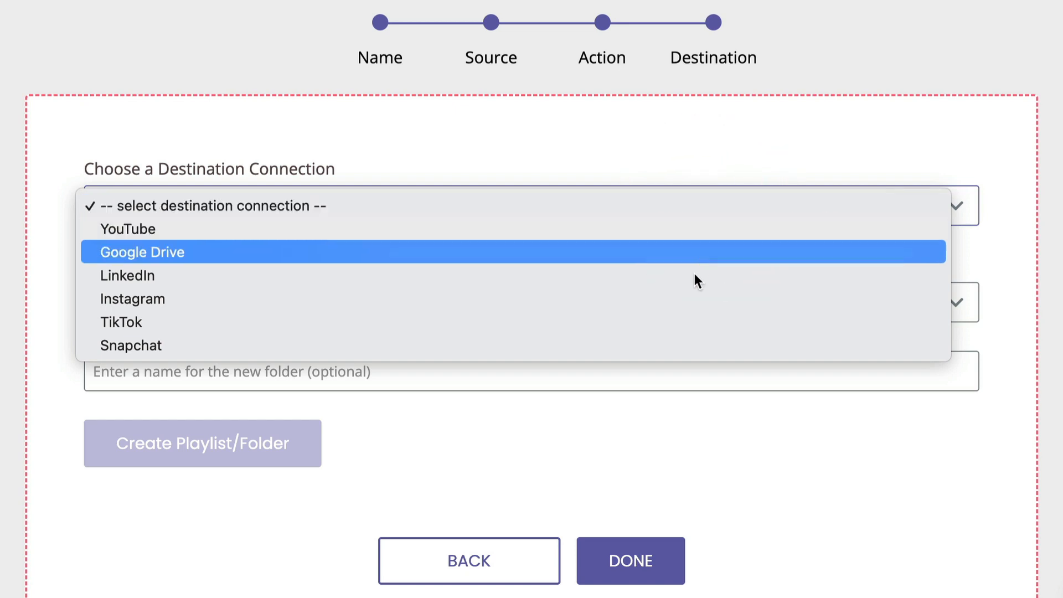
click(674, 345)
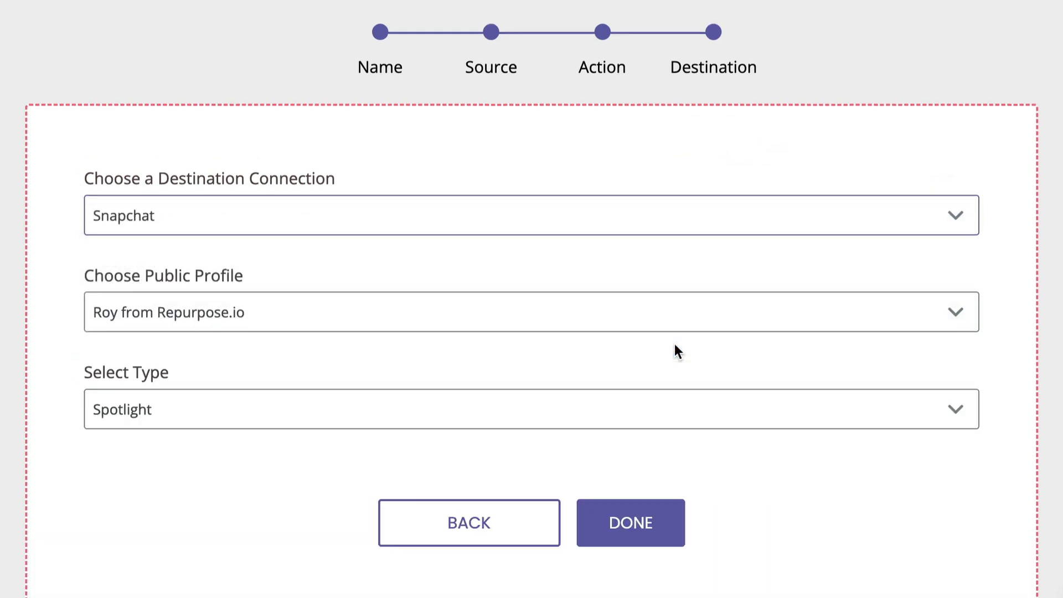
click(707, 313)
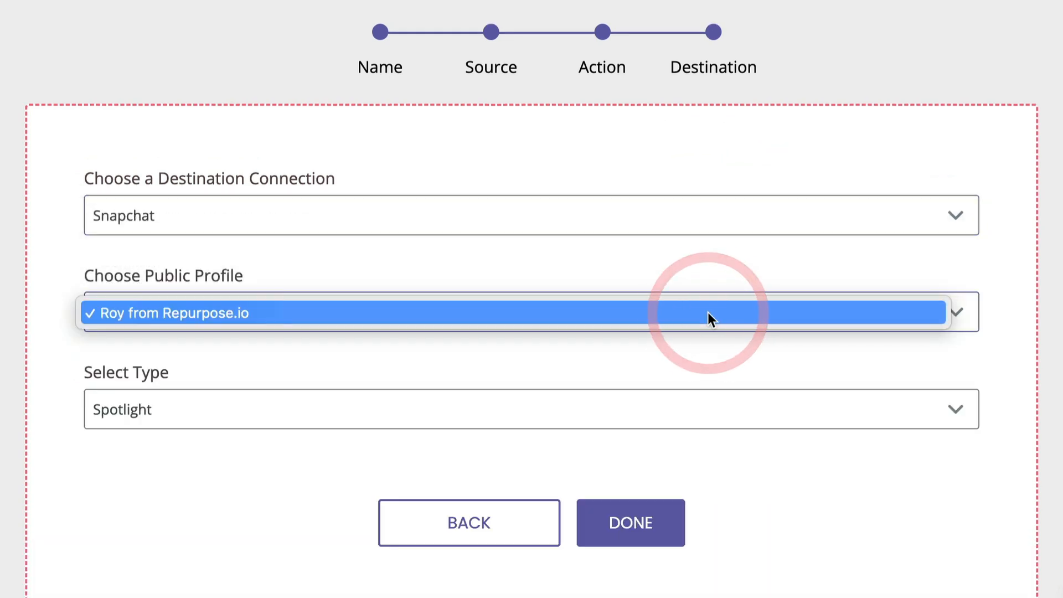
click(707, 313)
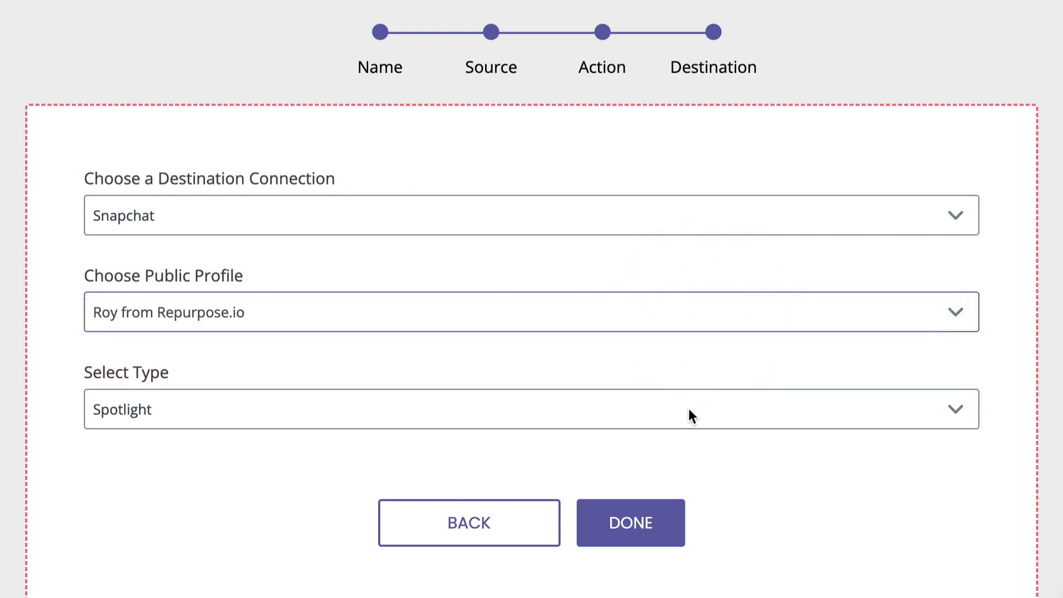
click(628, 528)
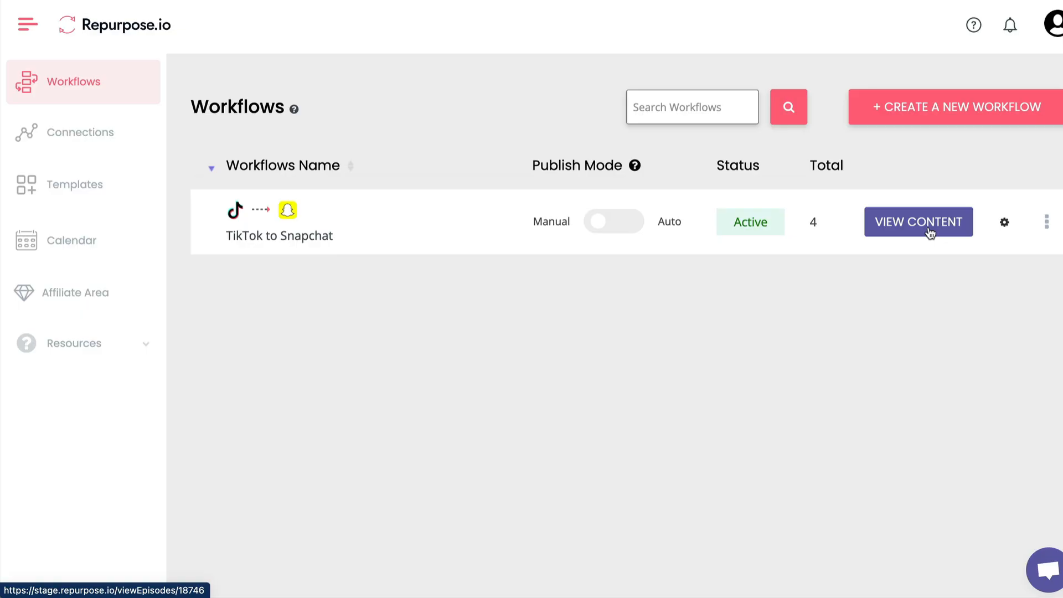
Open the TikTok to Snapchat workflow's content and the publish settings of the "Check out Repurpose.io and subscribe here!" video.
click(928, 229)
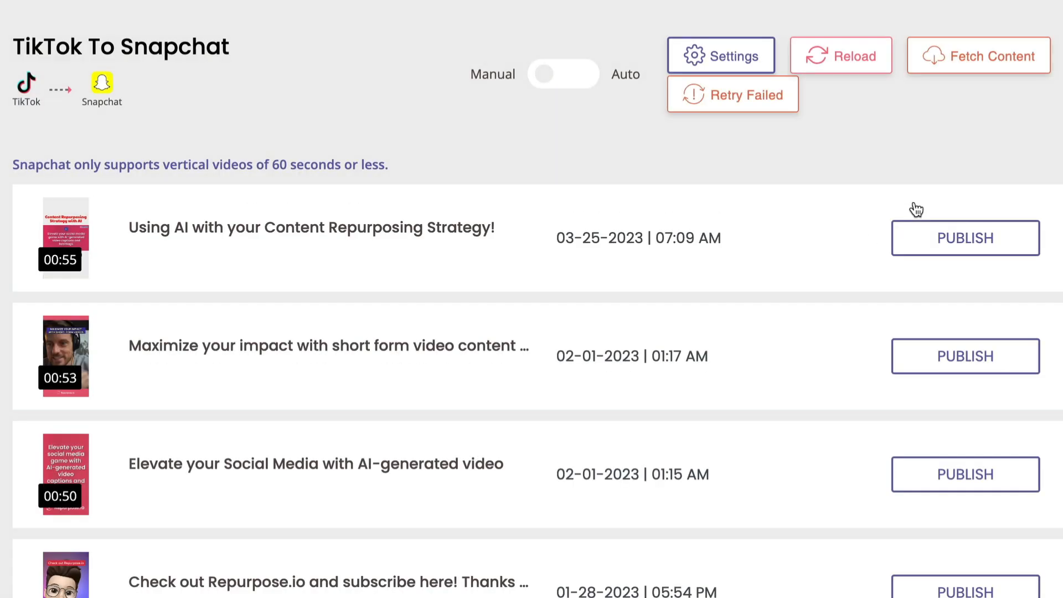
scroll(916, 210, down, 1)
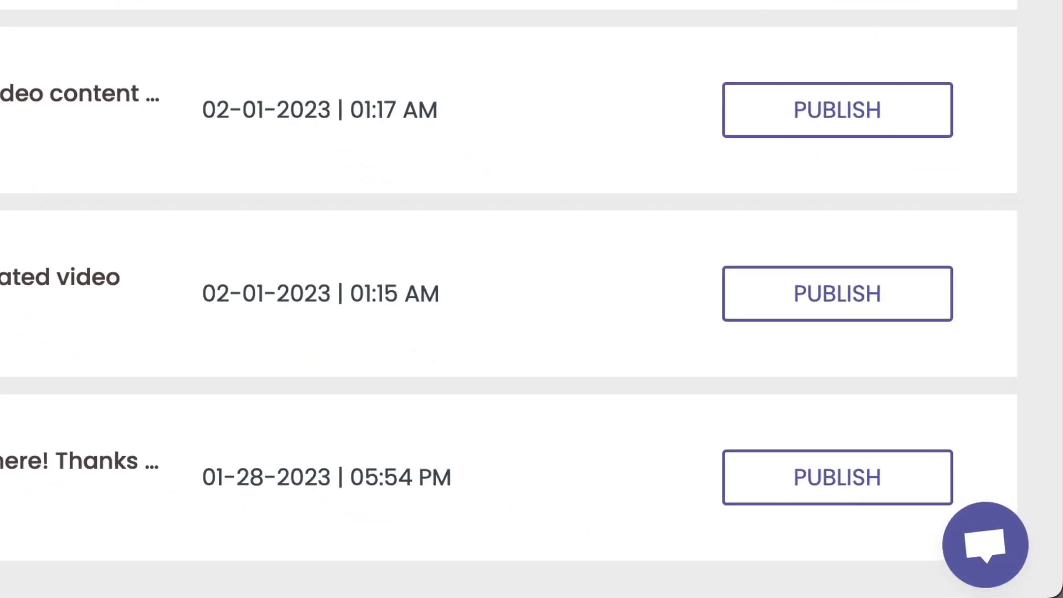
click(824, 506)
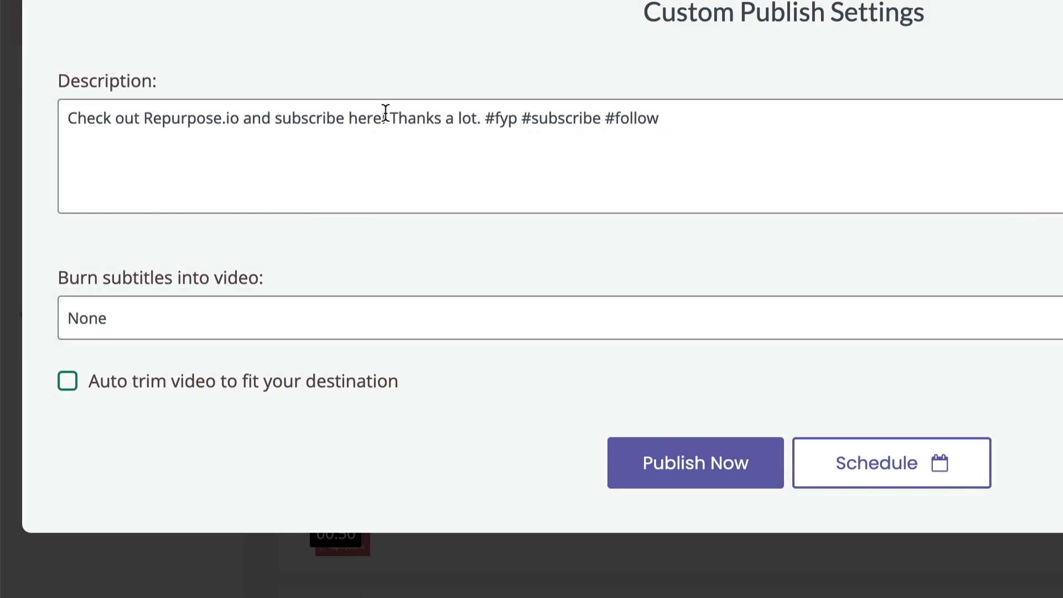
Replace the opening sentence of the video's description with "Here's a new Snap from".
drag(386, 114, 368, 52)
text(Here's a new Snap)
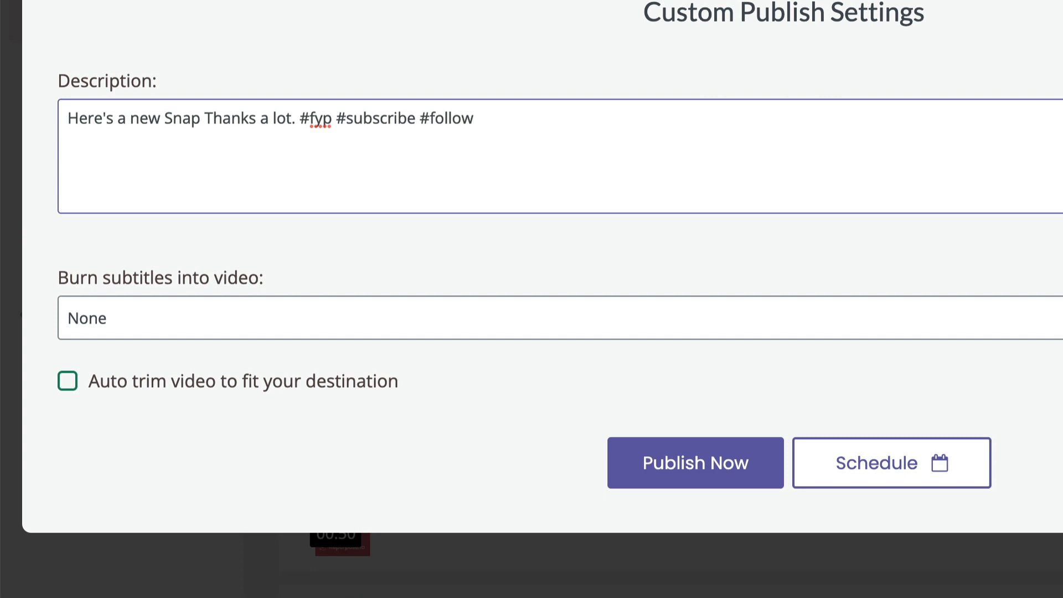
text( from)
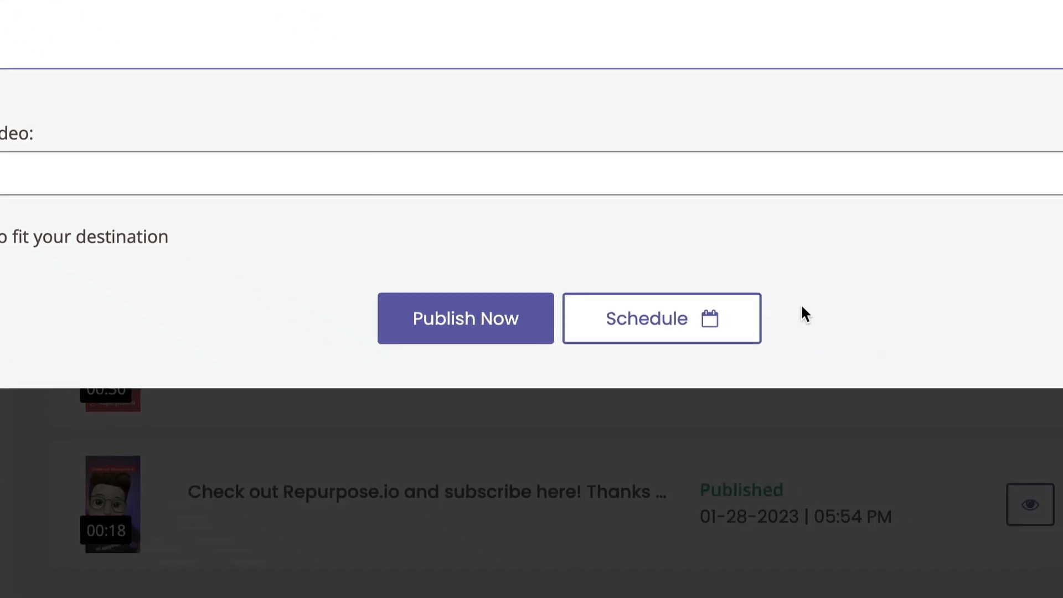
Open the scheduling calendar for the video, and view the published post of the 01-28-2023 video.
click(688, 309)
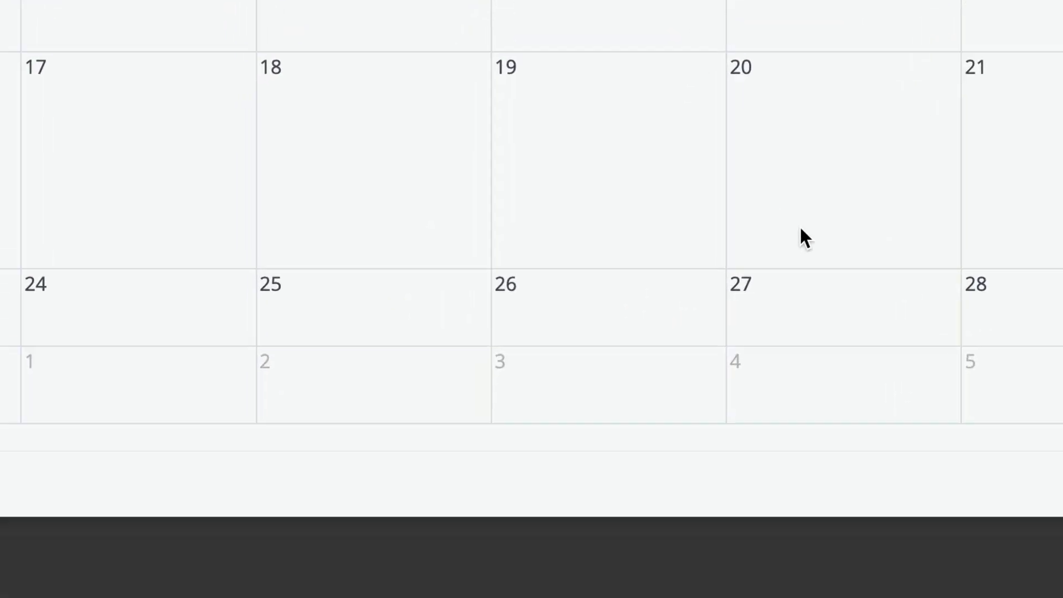
click(387, 451)
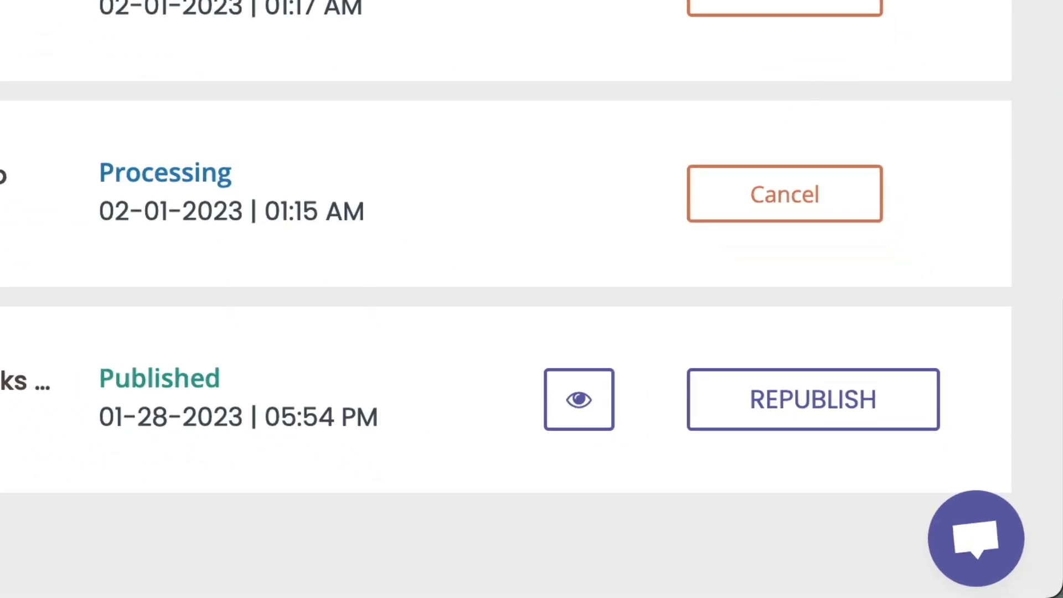
click(574, 402)
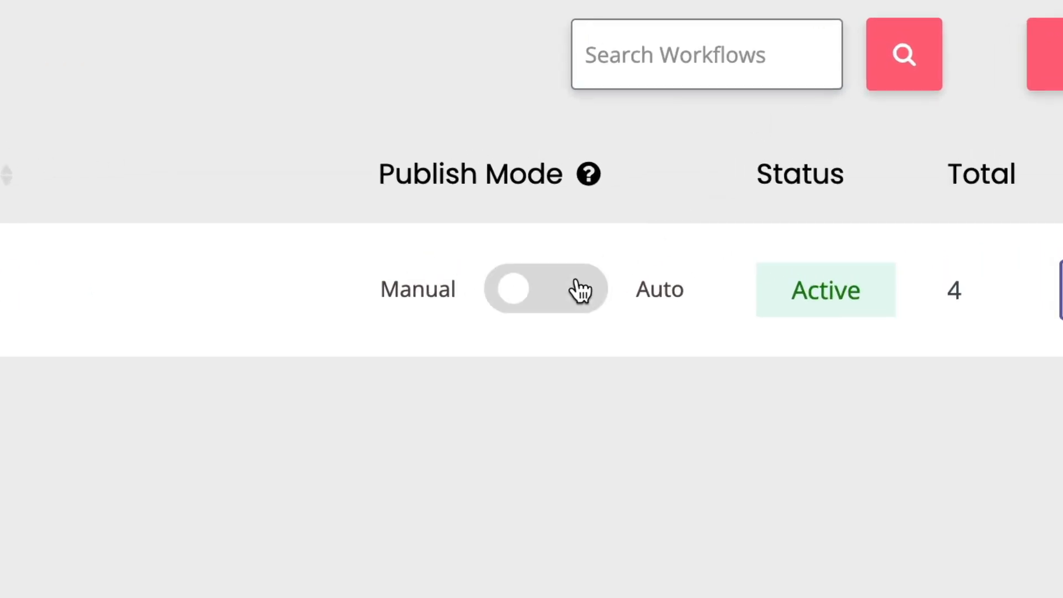
Enable auto publish for the TikTok to Snapchat workflow, limited to content published on Sunday, 23 April 2023 or newer.
click(579, 290)
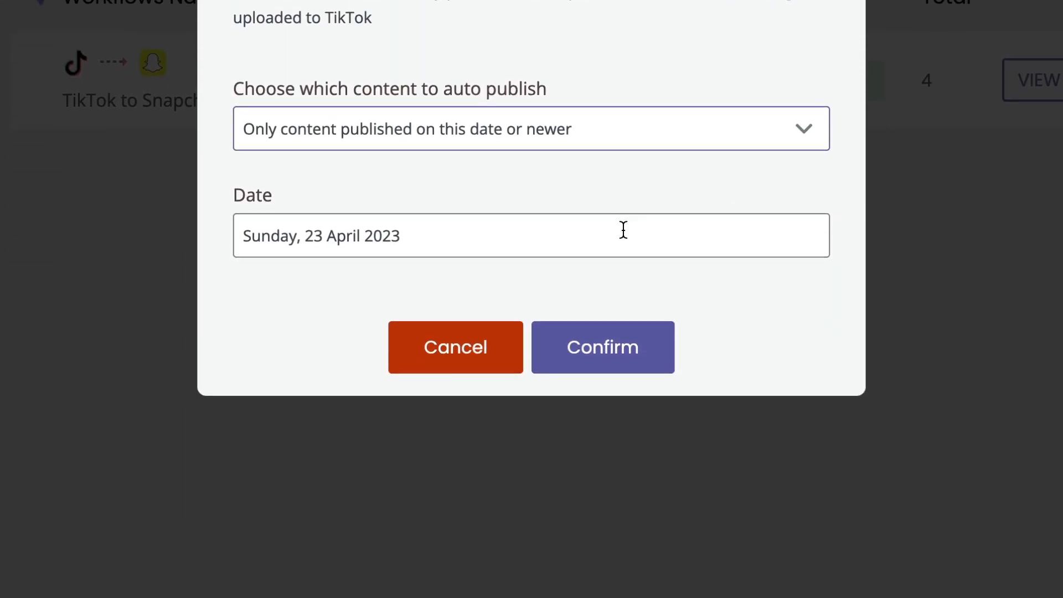
click(624, 433)
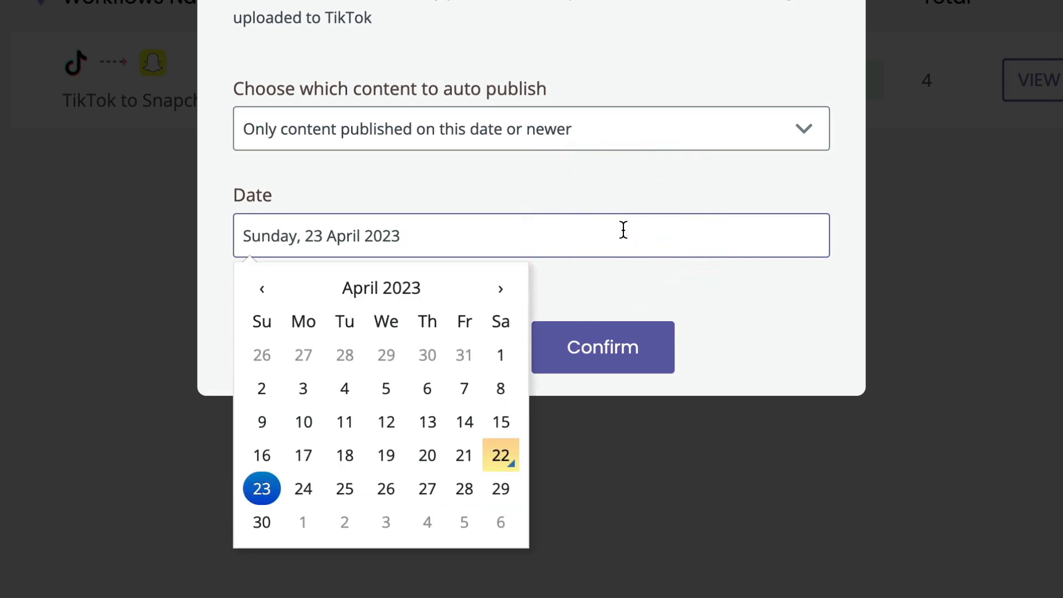
click(262, 490)
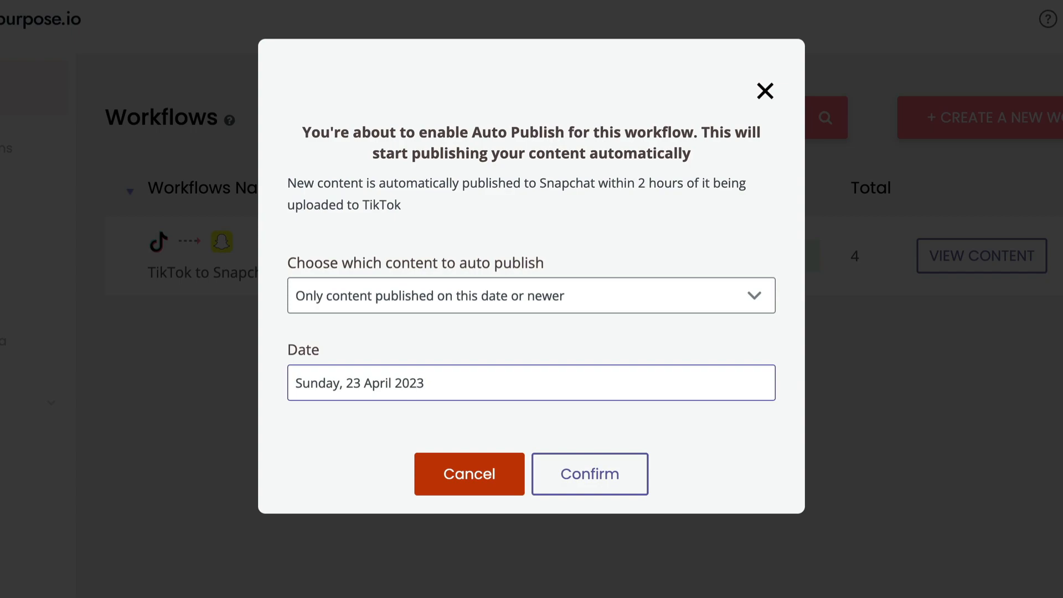
click(589, 473)
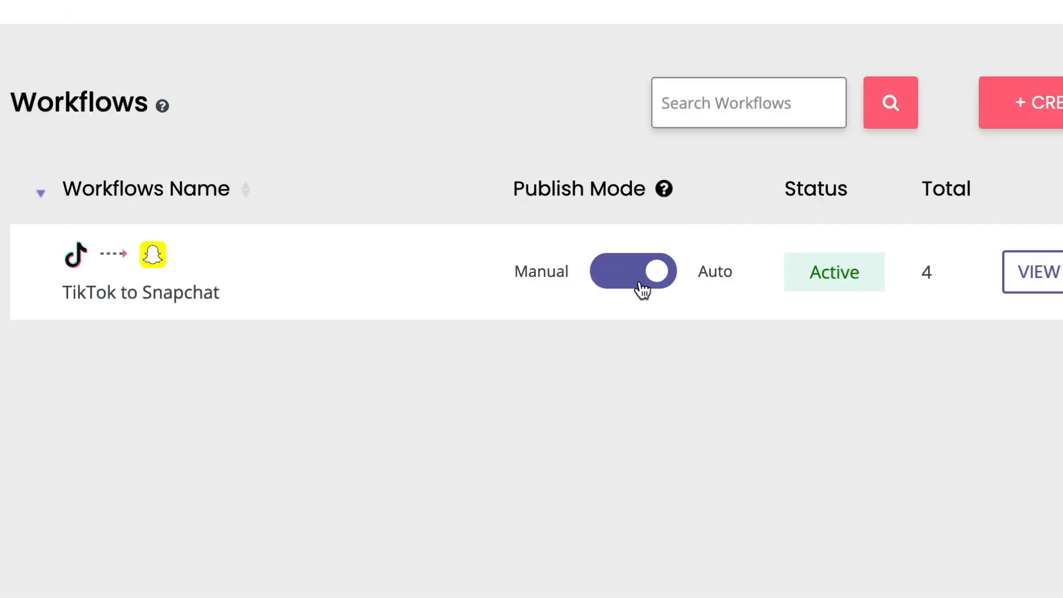